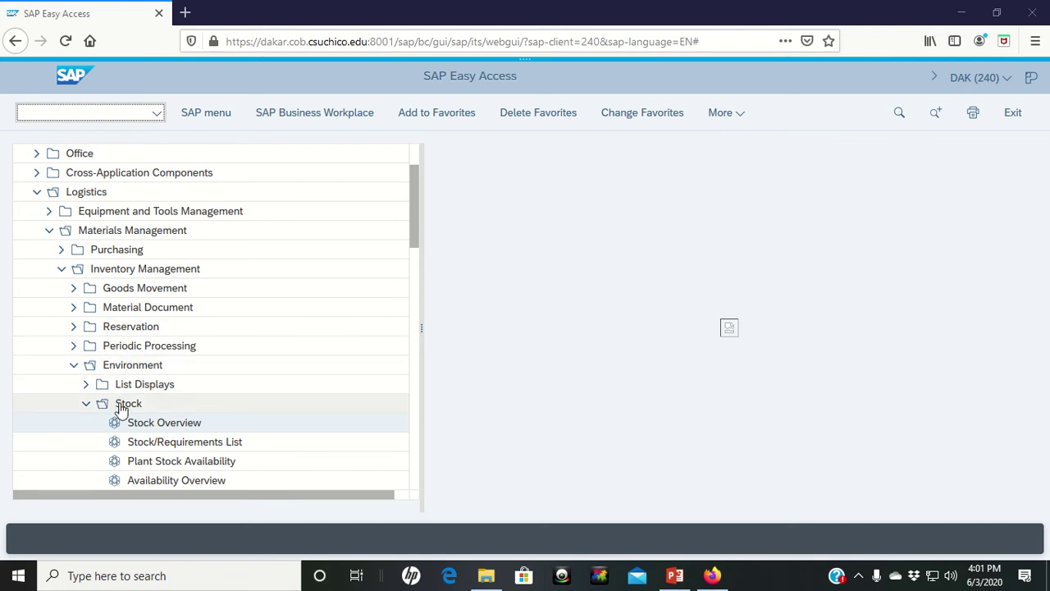
Open the Stock Overview transaction and clear the prefilled material and plant values
click(154, 430)
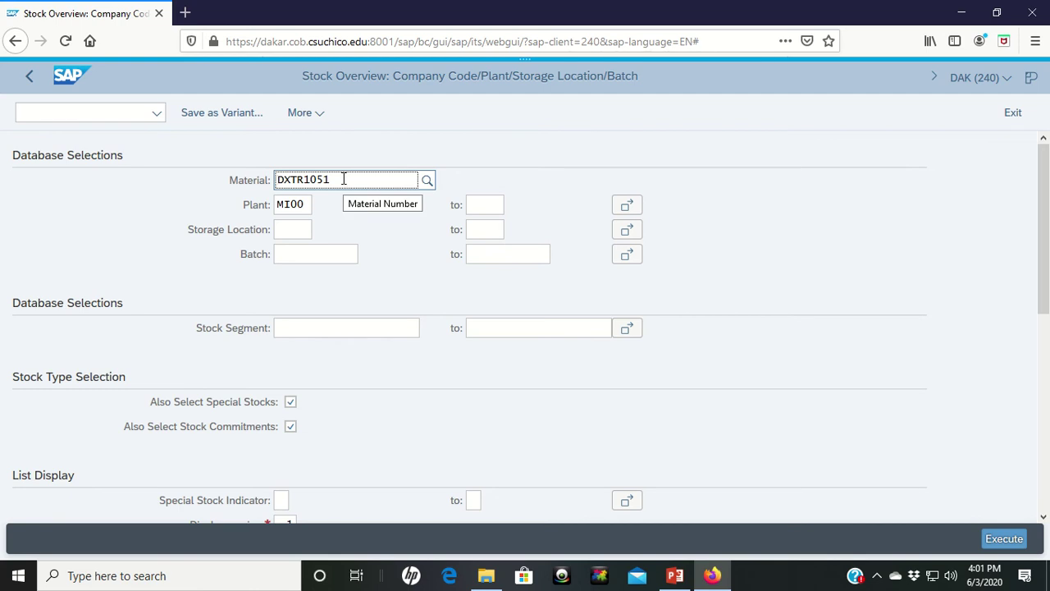
click(342, 179)
key(BackSpace)
key(BackSpace)
key(BackSpace)
key(BackSpace)
key(BackSpace)
key(BackSpace)
key(BackSpace)
key(BackSpace)
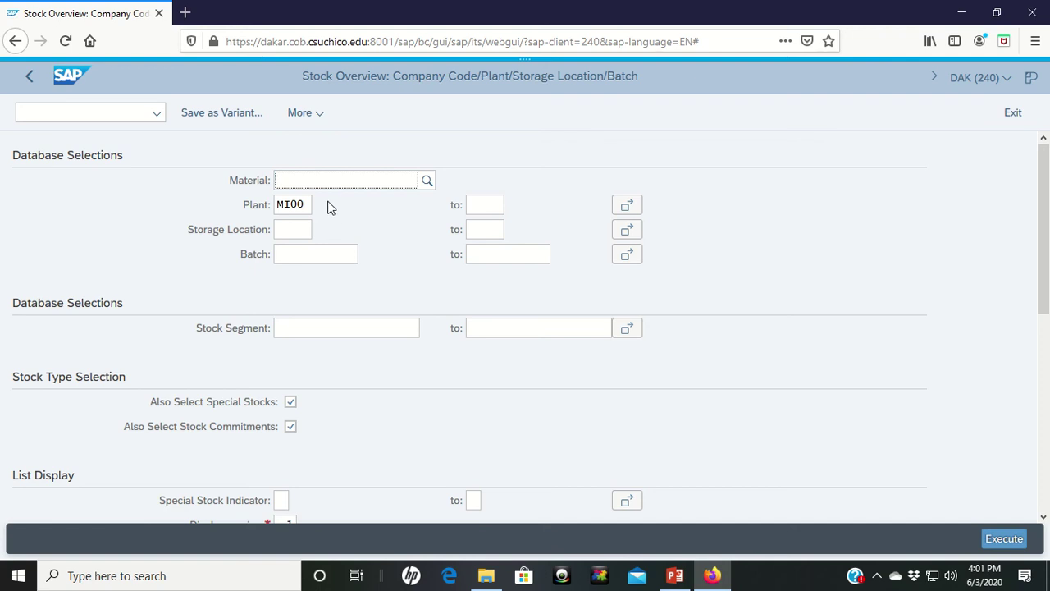
click(307, 204)
key(BackSpace)
key(BackSpace)
key(BackSpace)
key(BackSpace)
click(406, 222)
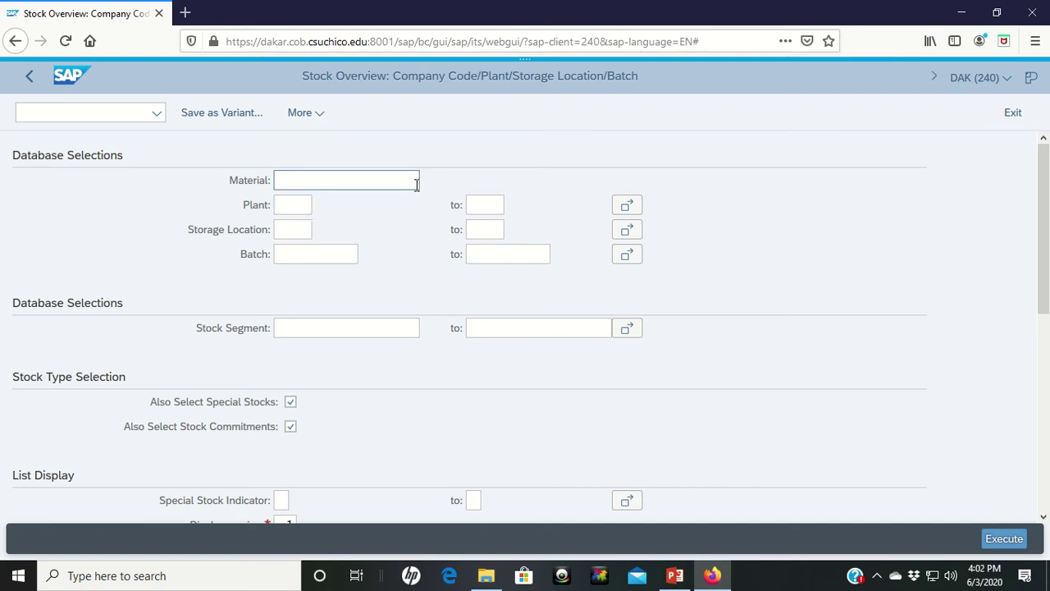
Search for sales materials by description with sales organization ue00, distribution channel wh and material *051
click(417, 184)
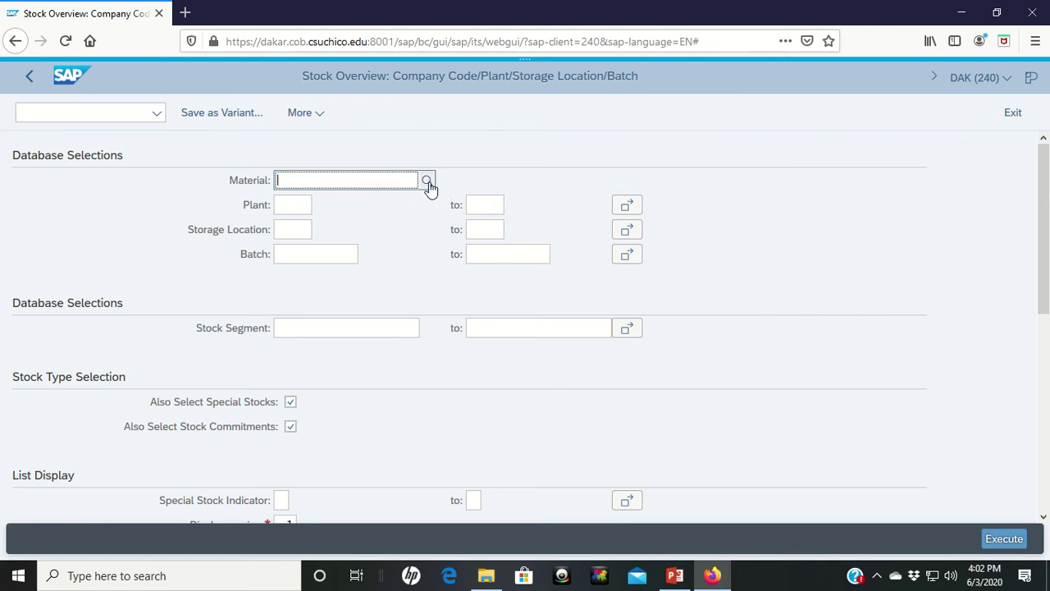
click(427, 181)
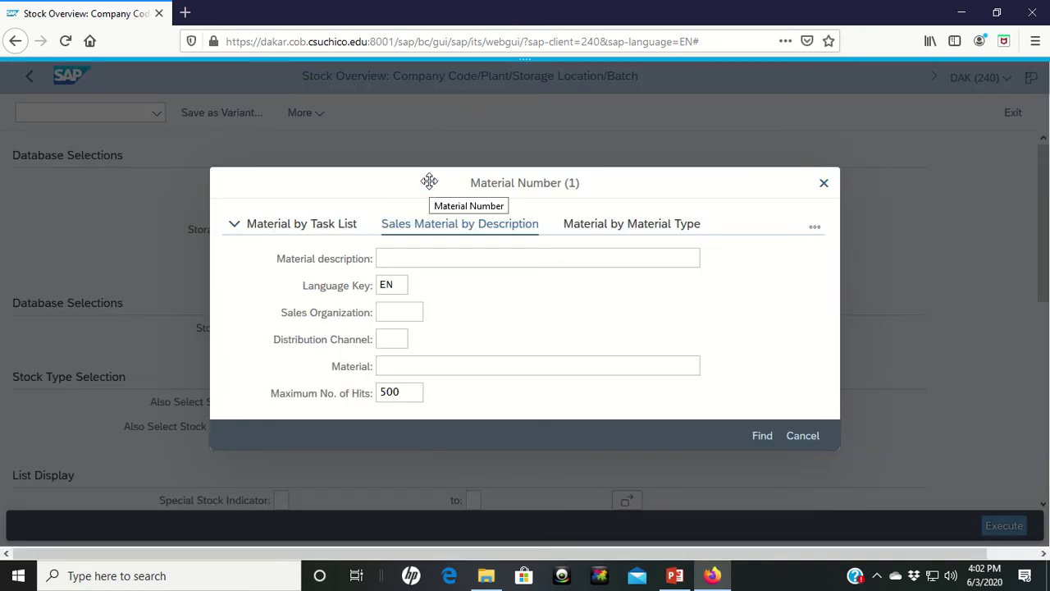
click(818, 229)
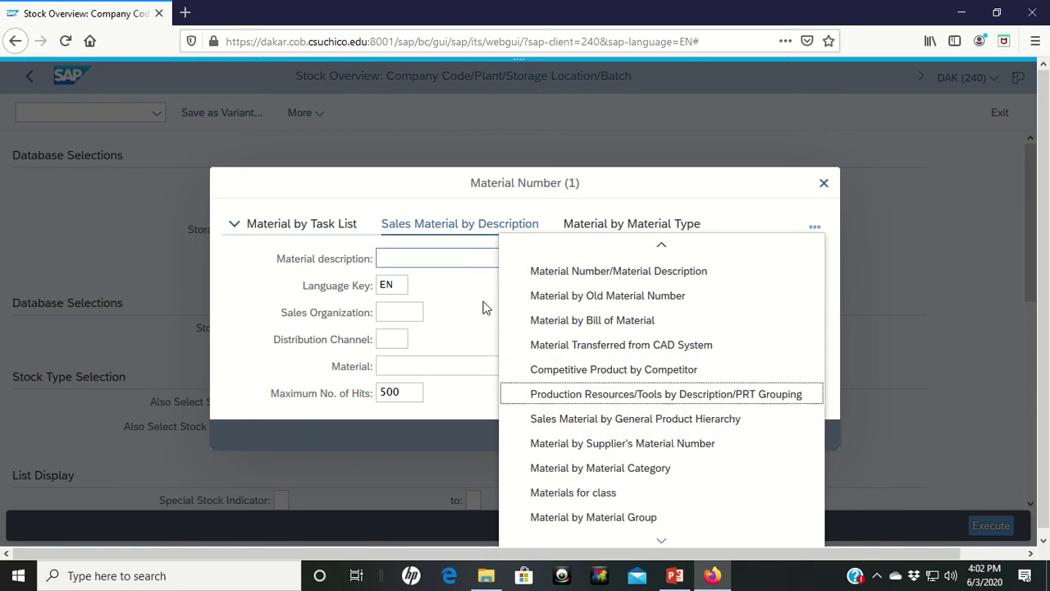
click(400, 264)
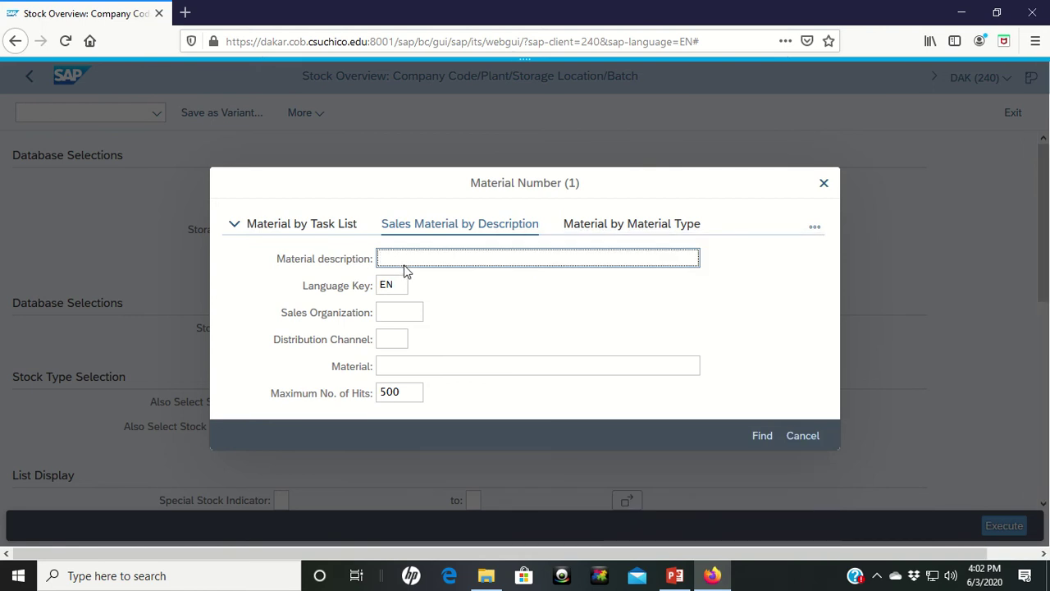
click(389, 316)
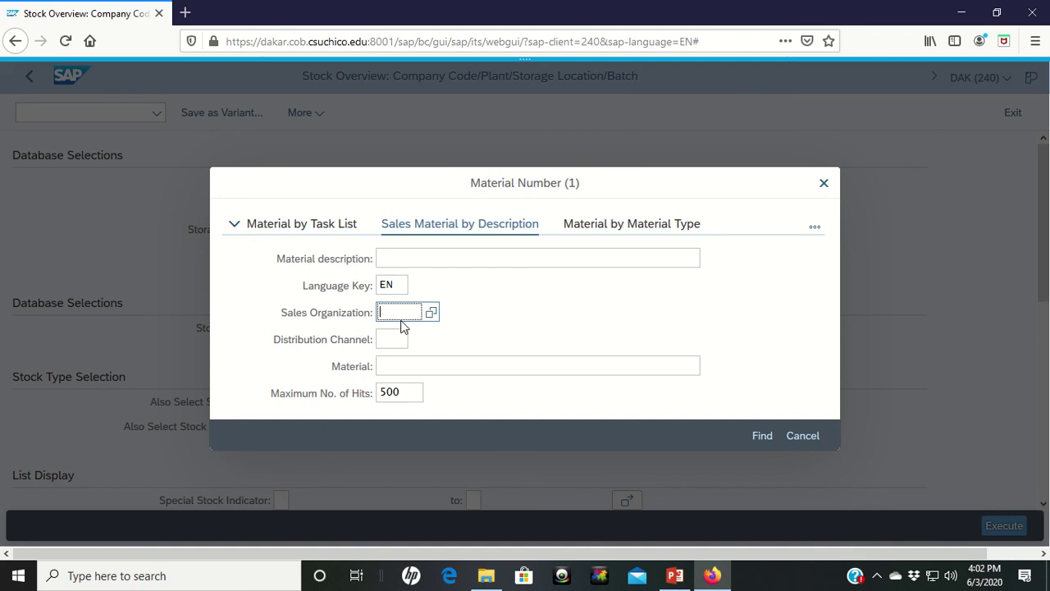
text(ue00)
click(391, 343)
text(Wh)
click(483, 352)
click(410, 369)
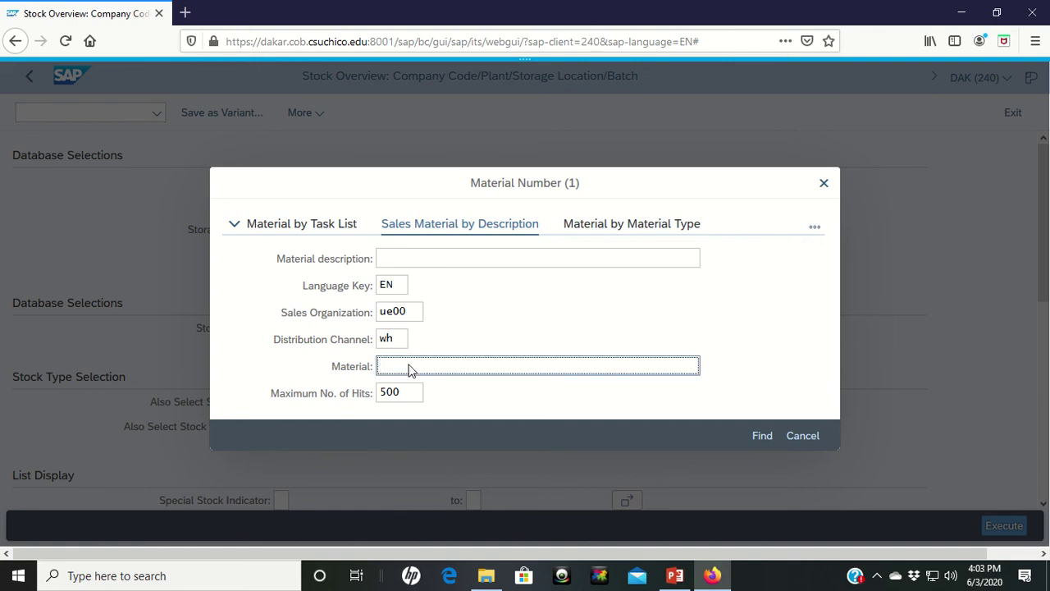
text(*051)
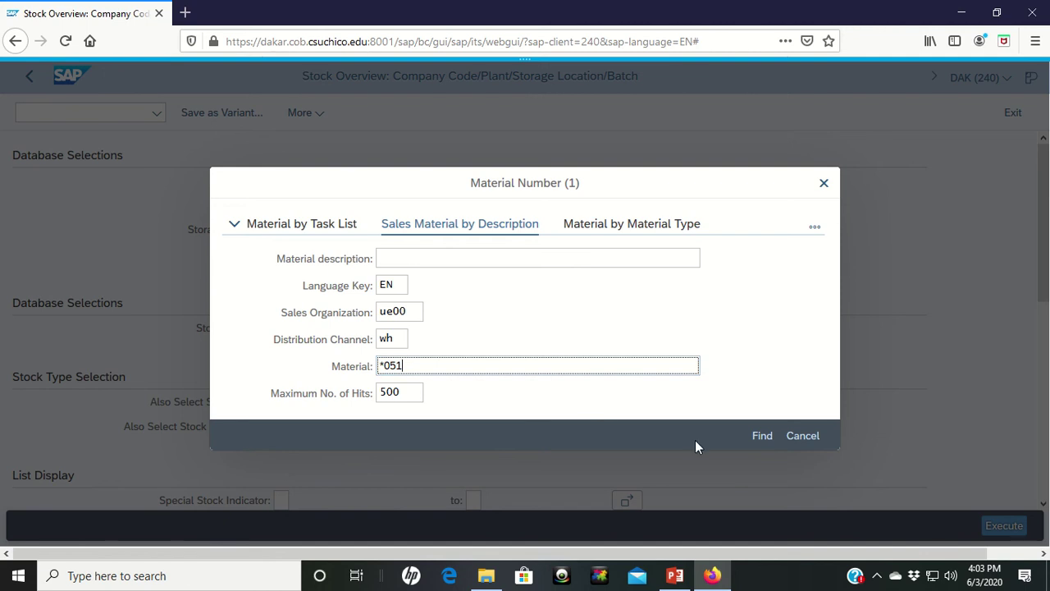
click(757, 444)
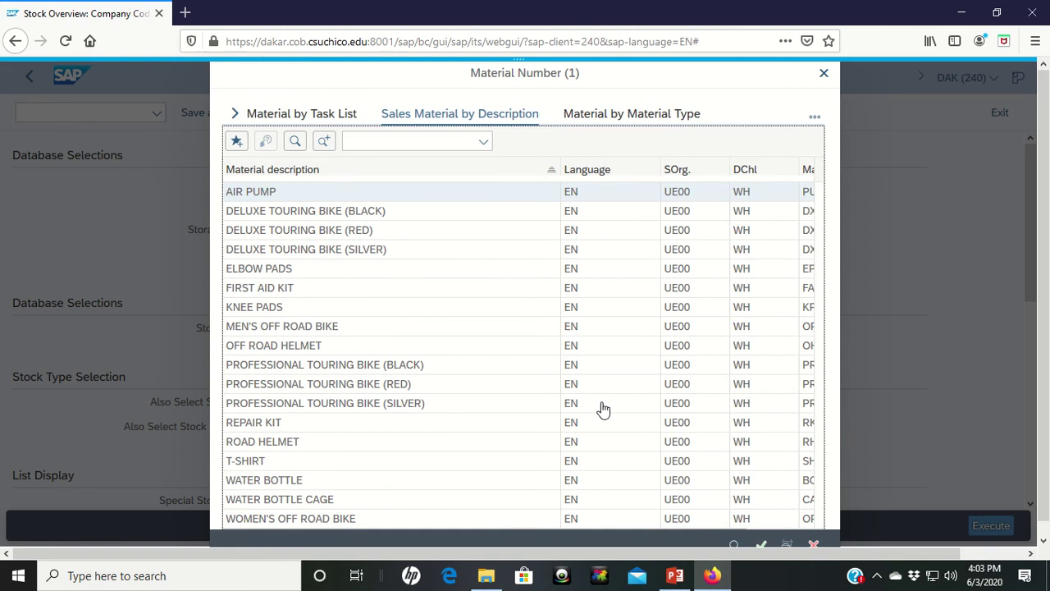
Choose Deluxe Touring Bike (Black) as the material and set the plant to MI00, DC Miami
click(341, 216)
double_click(341, 216)
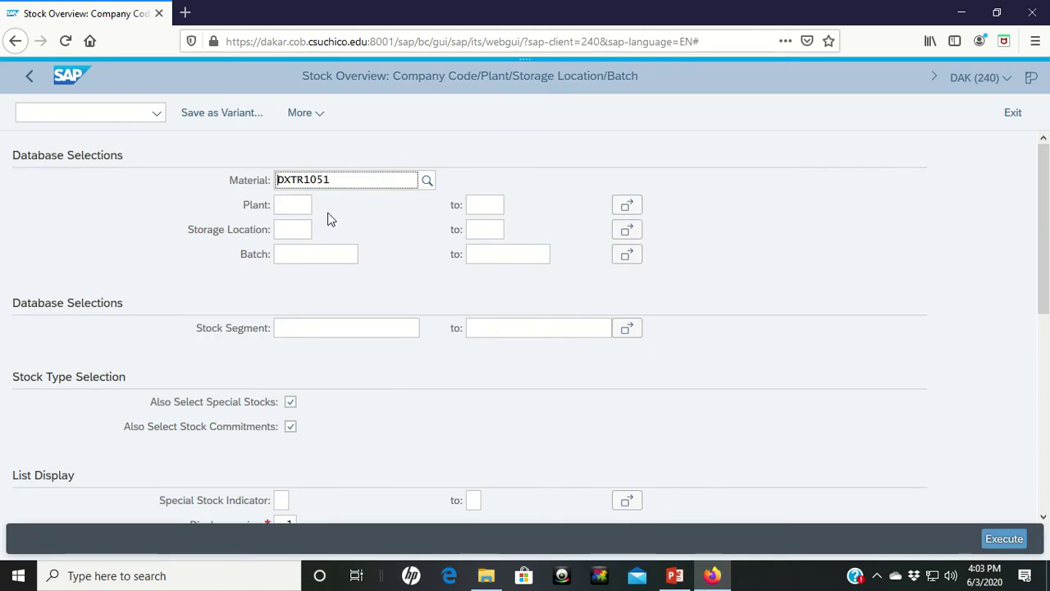
click(297, 209)
click(297, 209)
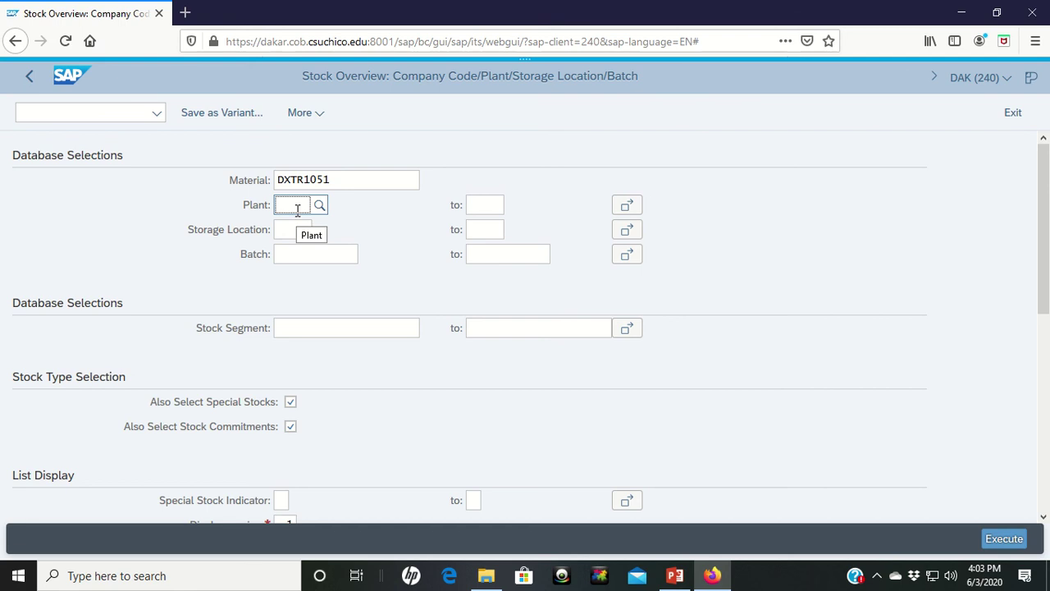
text(Mi)
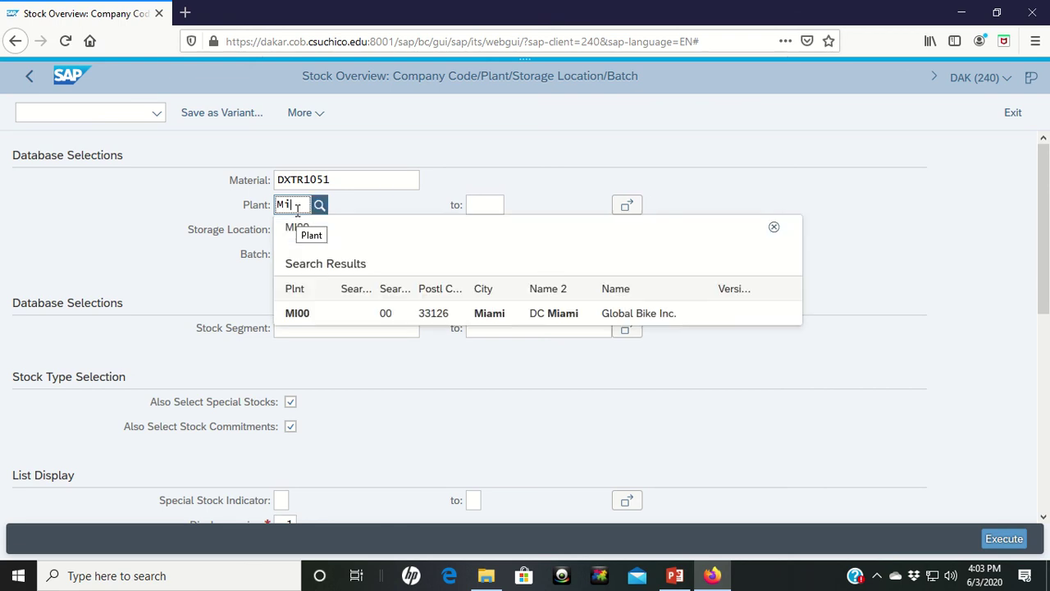
double_click(484, 314)
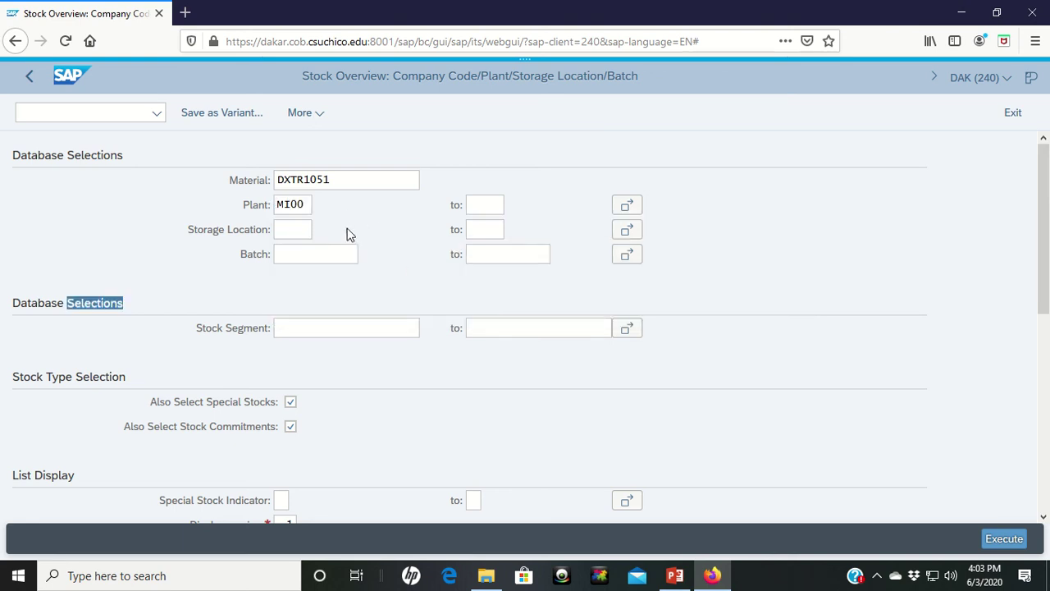
Execute the stock overview and select the MI00 DC Miami row in the result list
click(1011, 540)
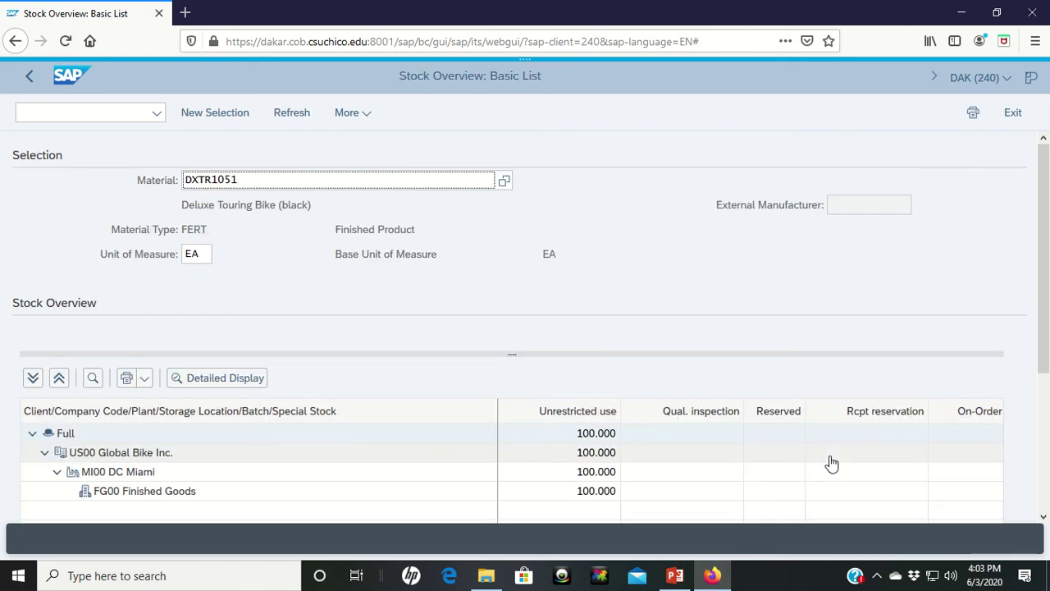
scroll(516, 304, down, 2)
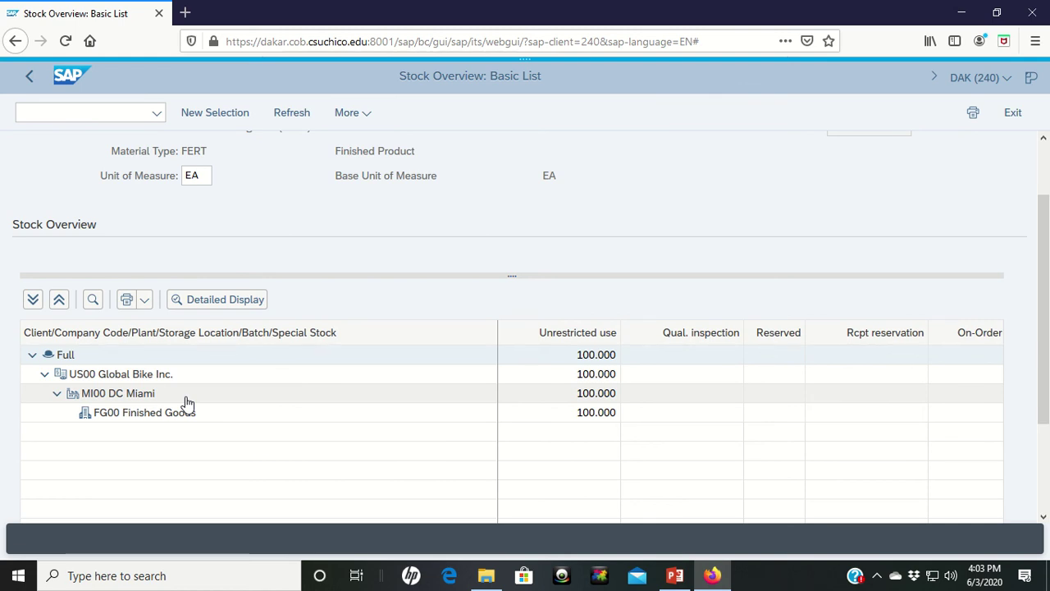
click(158, 400)
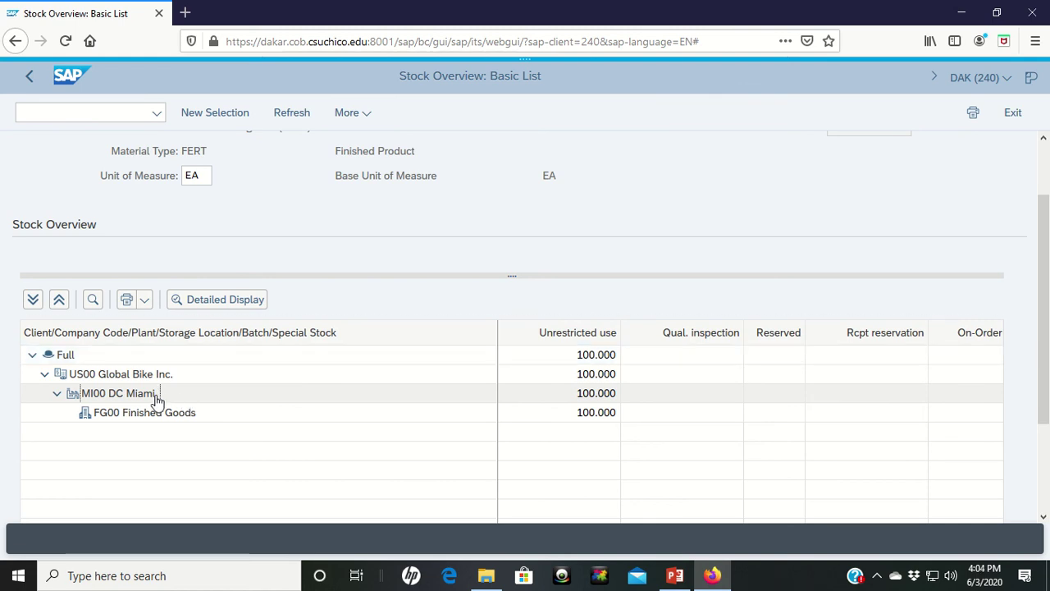
Review the detailed display of all stock types for the deluxe touring bike, including sales orders, and close it
click(227, 303)
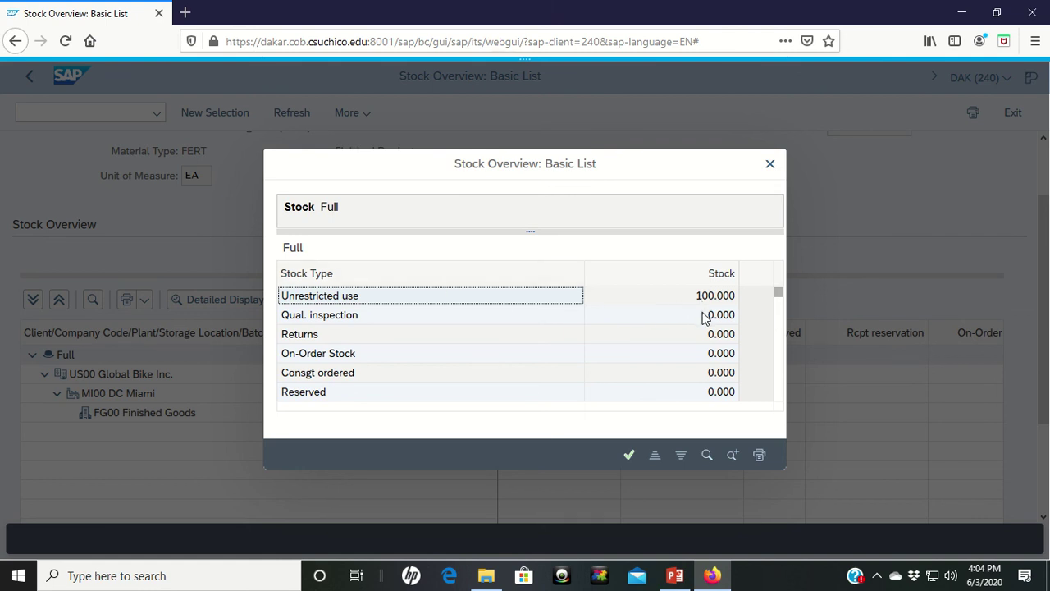
scroll(704, 312, down, 6)
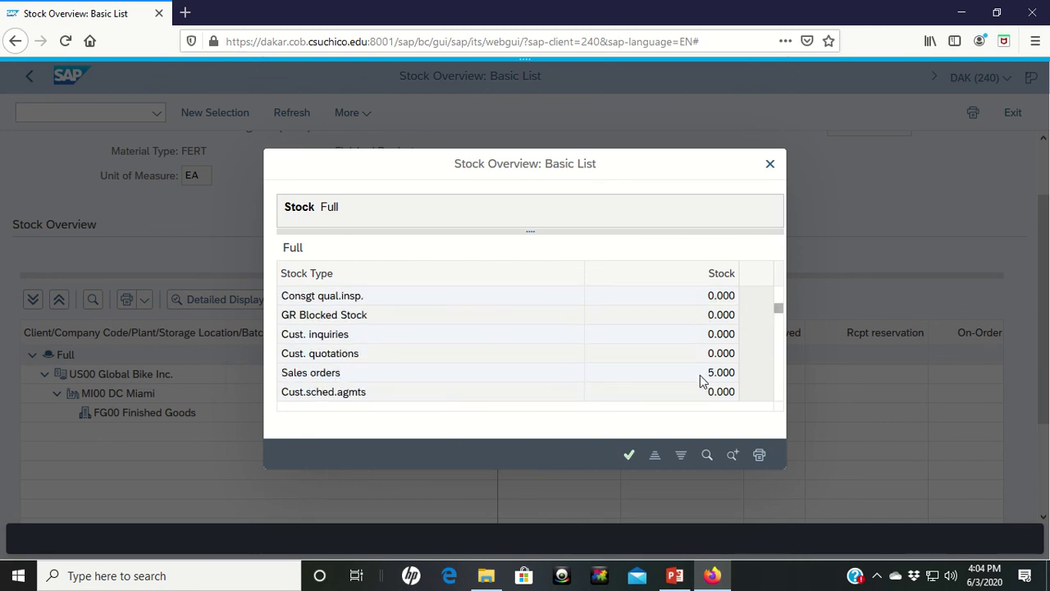
scroll(699, 380, down, 4)
scroll(699, 381, down, 15)
scroll(697, 381, down, 18)
scroll(697, 382, down, 5)
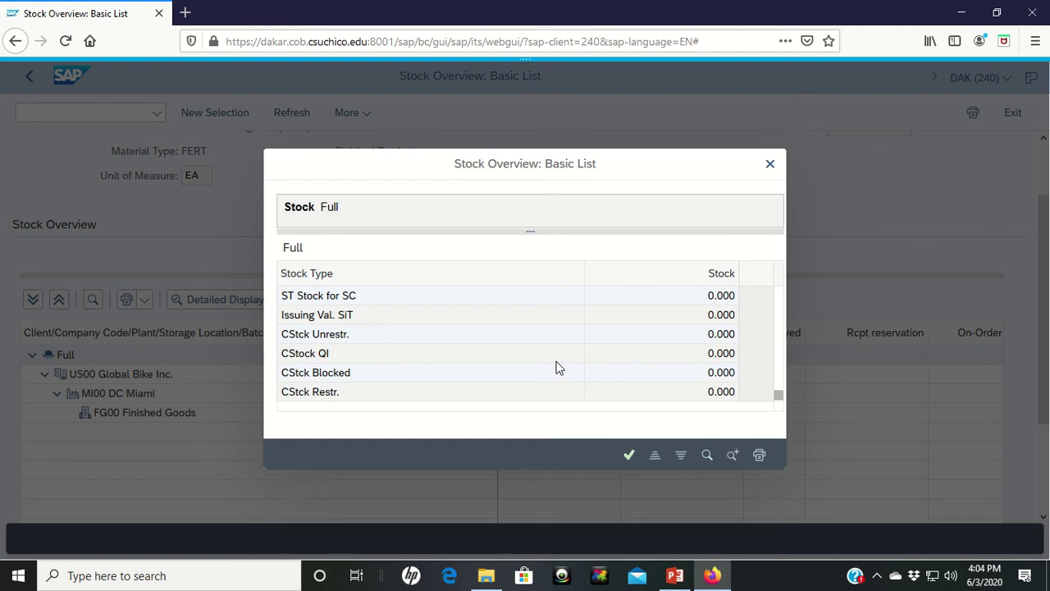
click(630, 460)
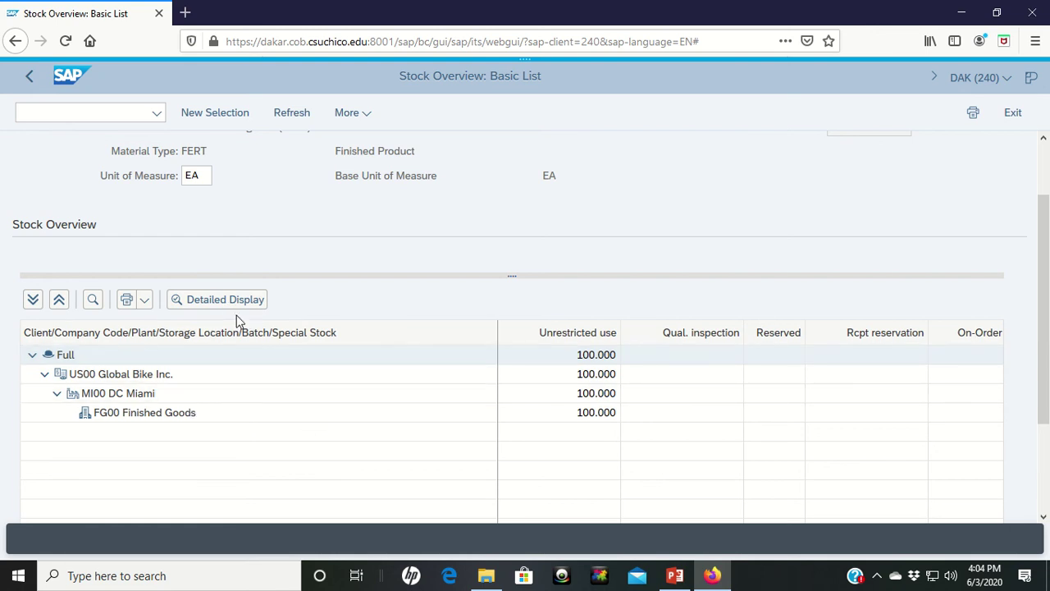
Return to the stock overview selection screen and clear the material
click(29, 79)
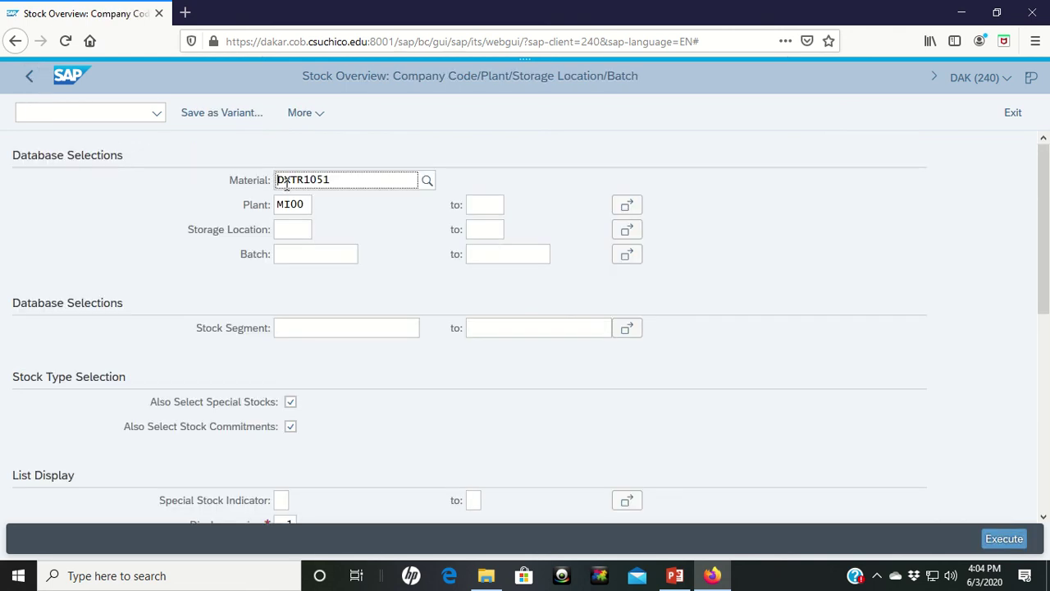
drag(339, 182, 254, 176)
key(BackSpace)
Look up materials matching *051 for sales organization ue00 and distribution channel wh
click(426, 182)
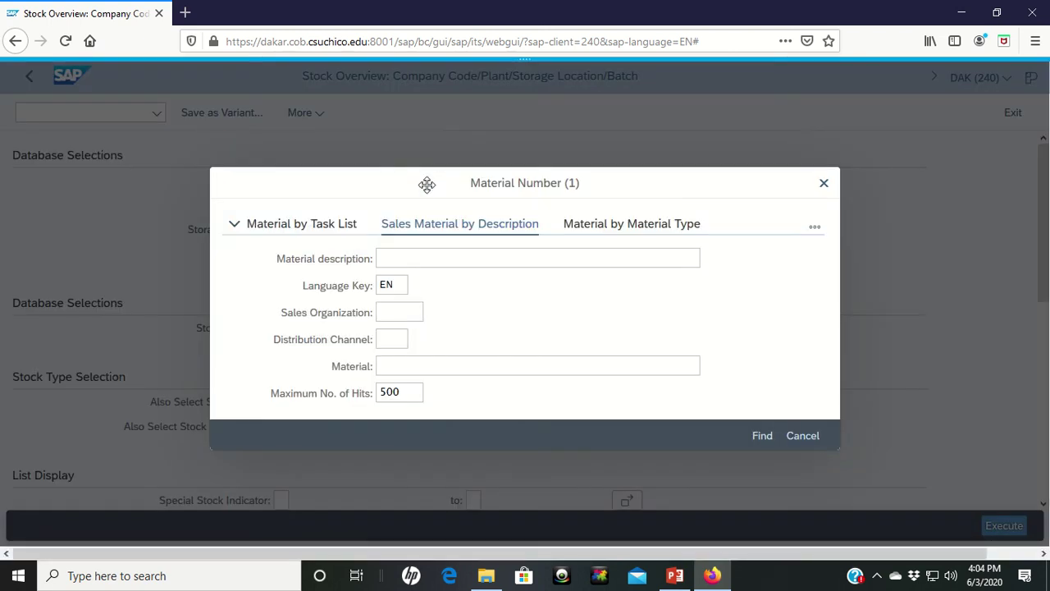
click(400, 320)
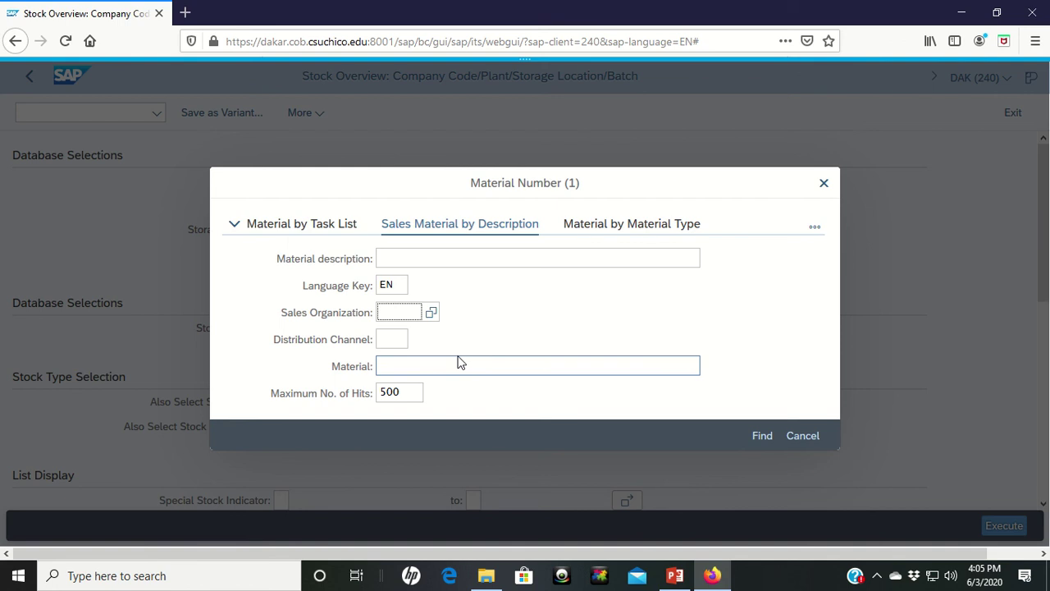
text(ue00)
click(401, 341)
text(wh)
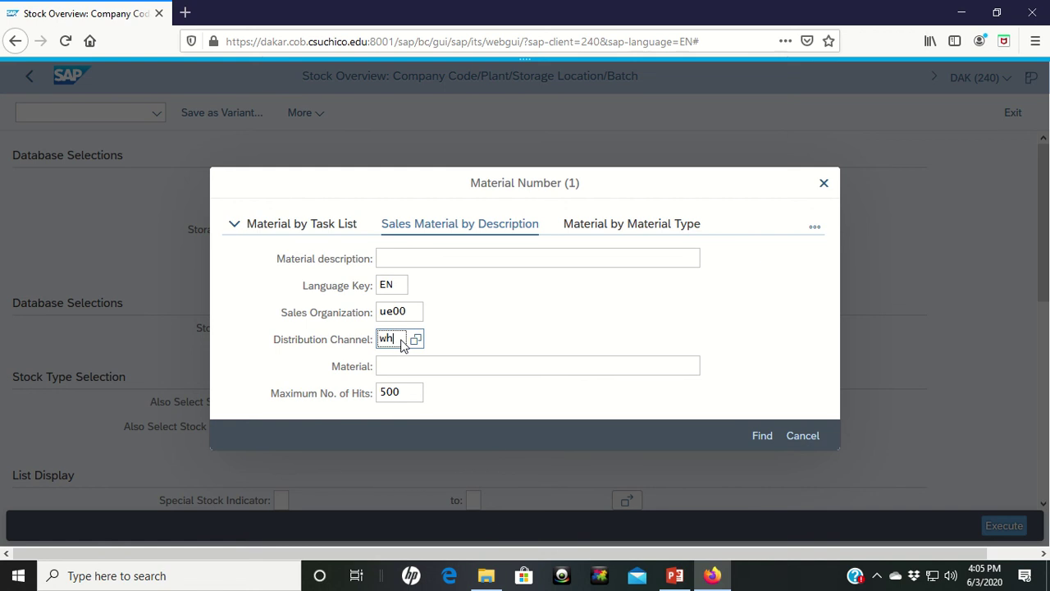
click(396, 365)
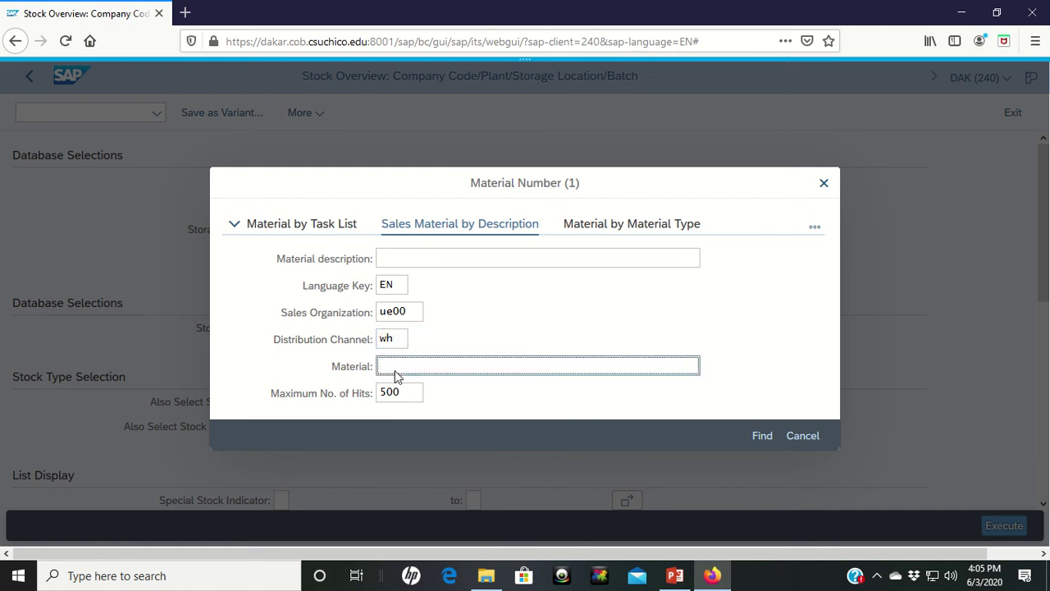
text(*051)
click(766, 443)
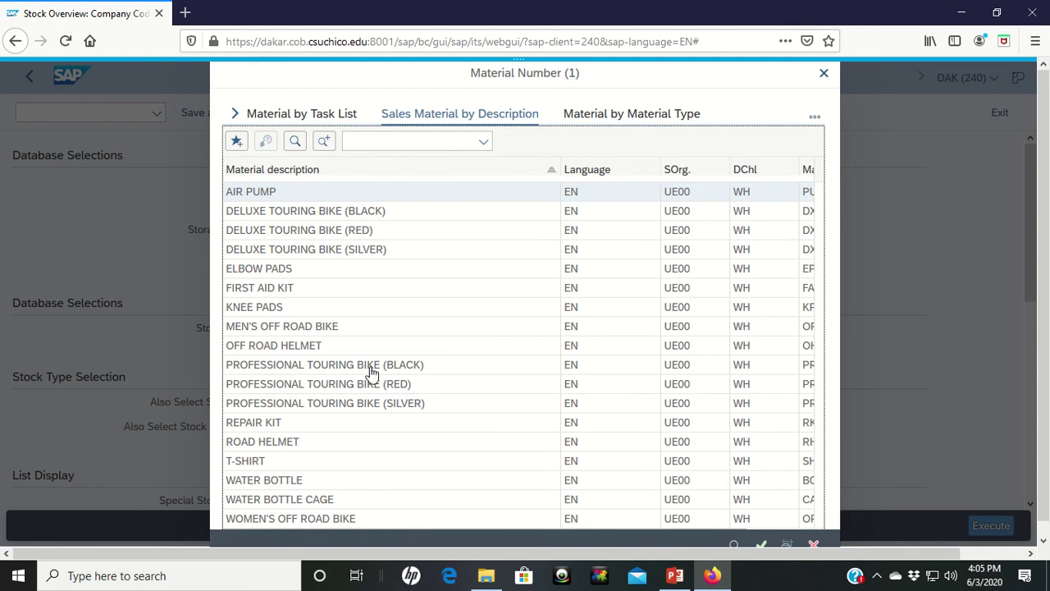
Choose Professional Touring Bike (Black) as the material and execute the stock overview for plant MI00
click(368, 366)
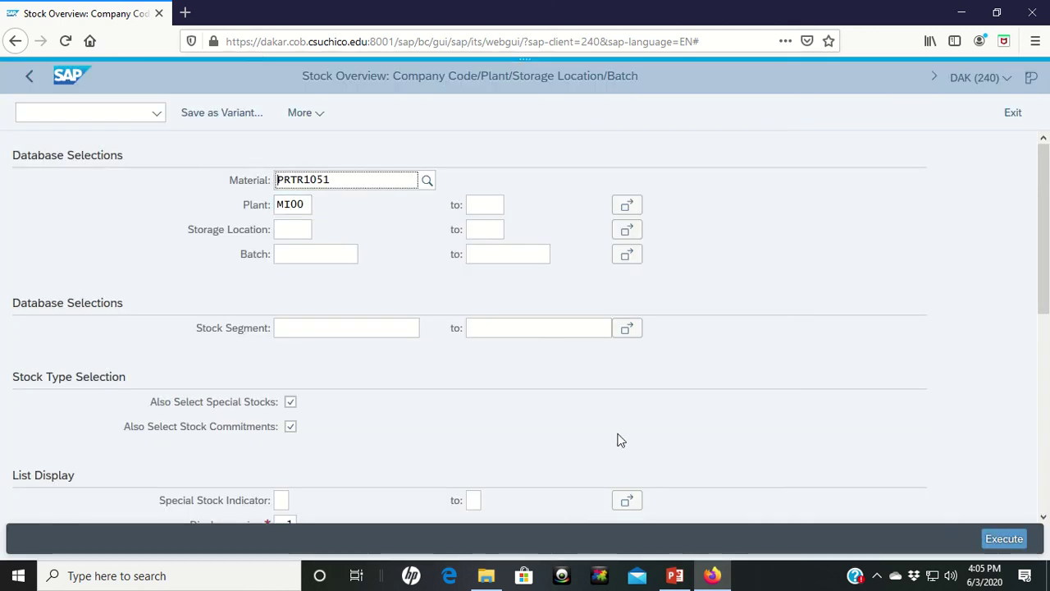
click(1005, 542)
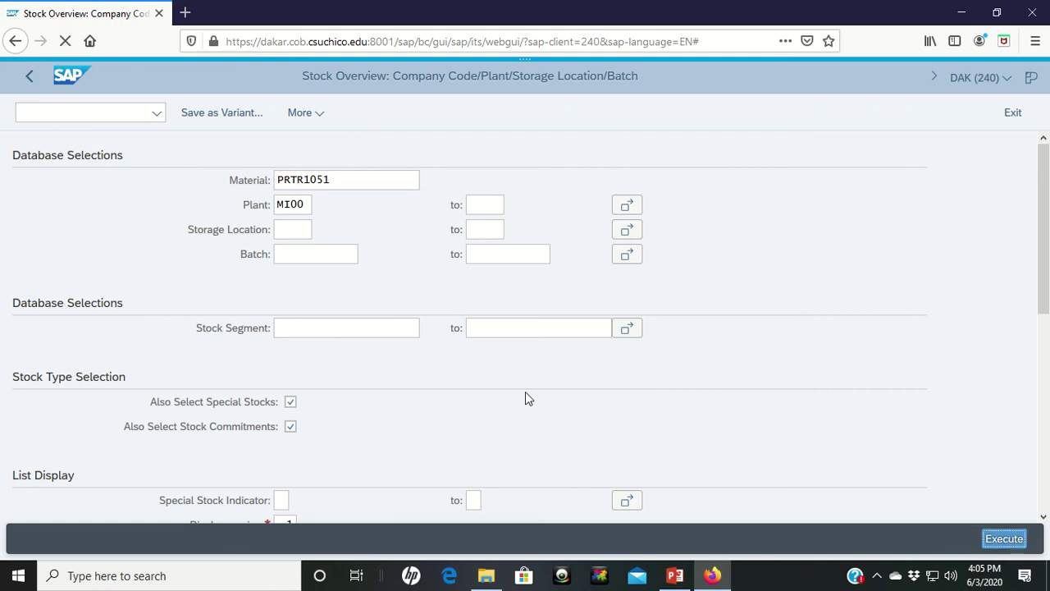
scroll(364, 407, down, 2)
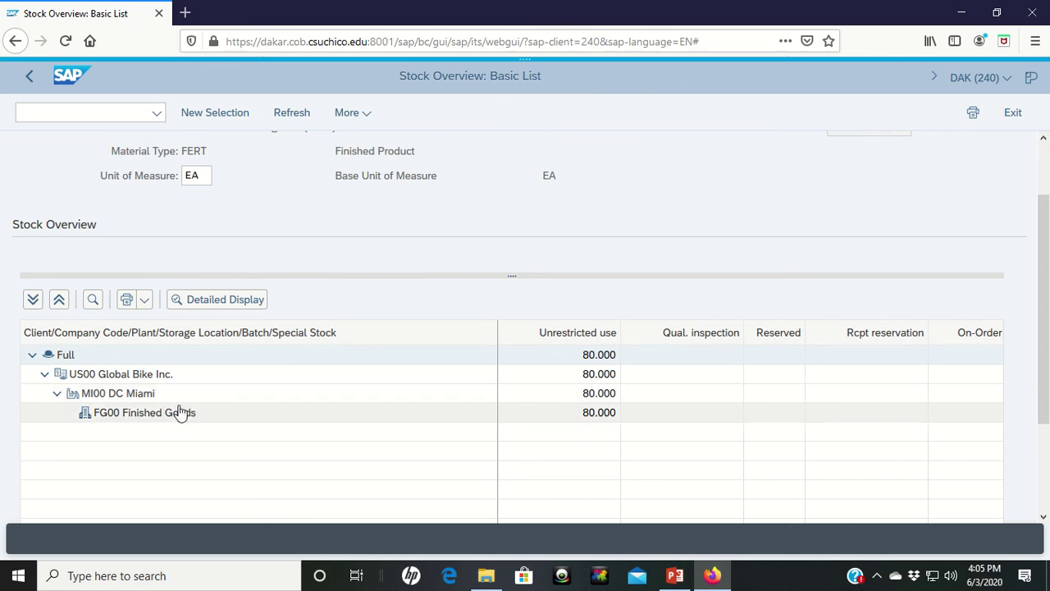
Open the detailed display for the professional touring bike and check the sales orders stock type
click(222, 300)
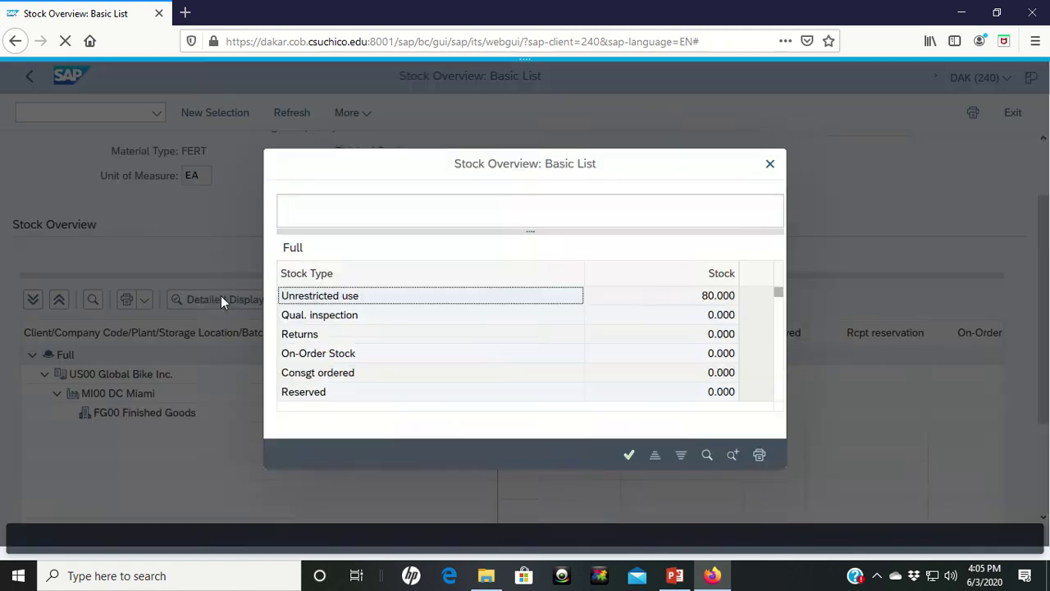
scroll(646, 331, down, 4)
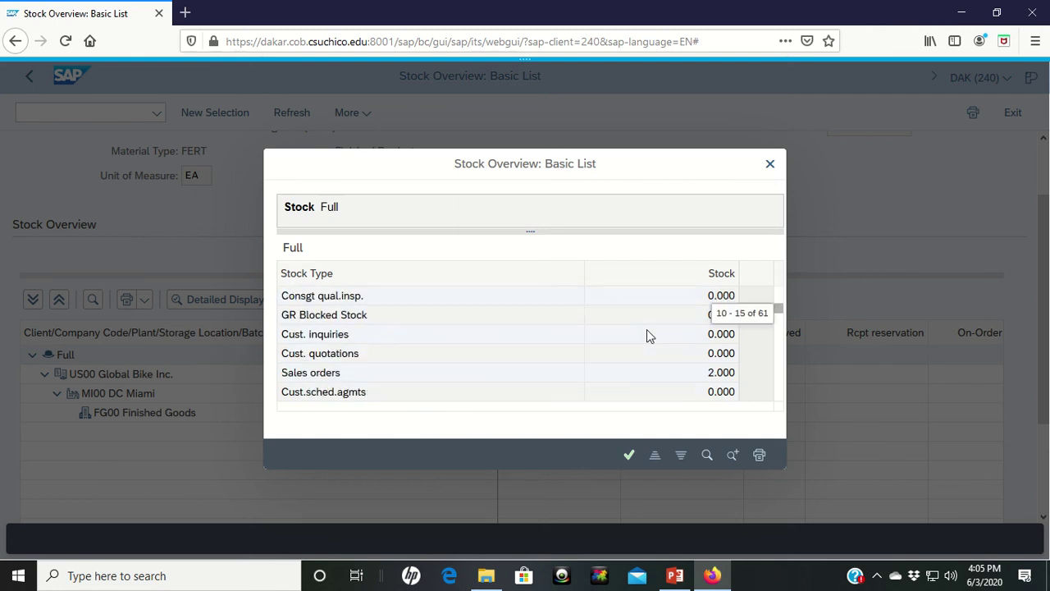